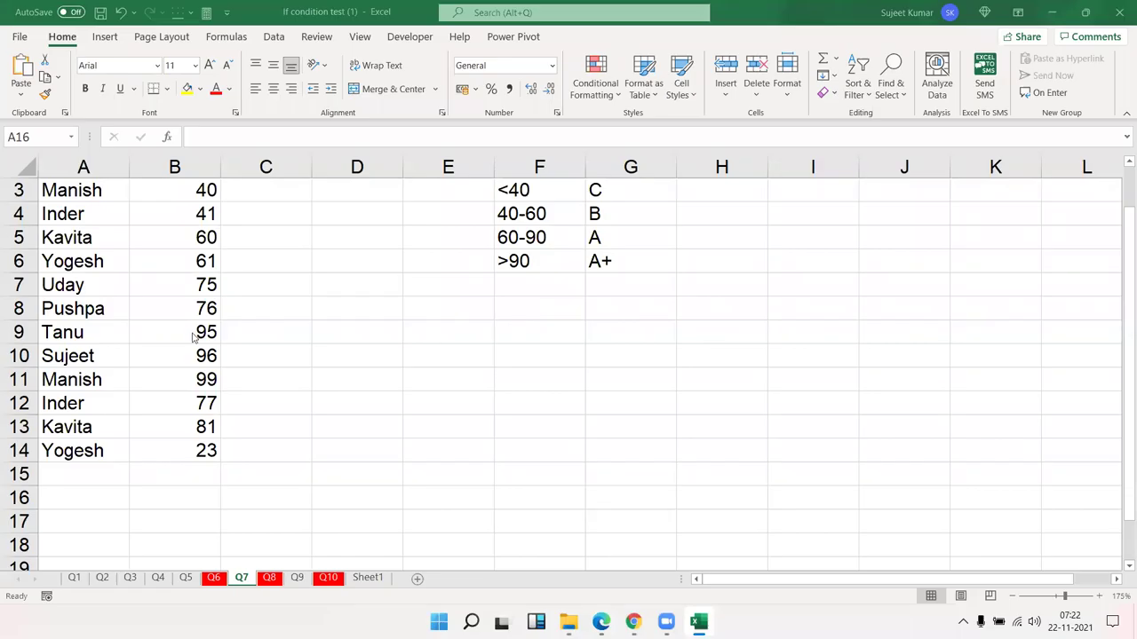
Review the empty Grade cells C2:C14 and the bands: <40 C, 40-60 B, 60-90 A, >90 A+
scroll(193, 338, up, 1)
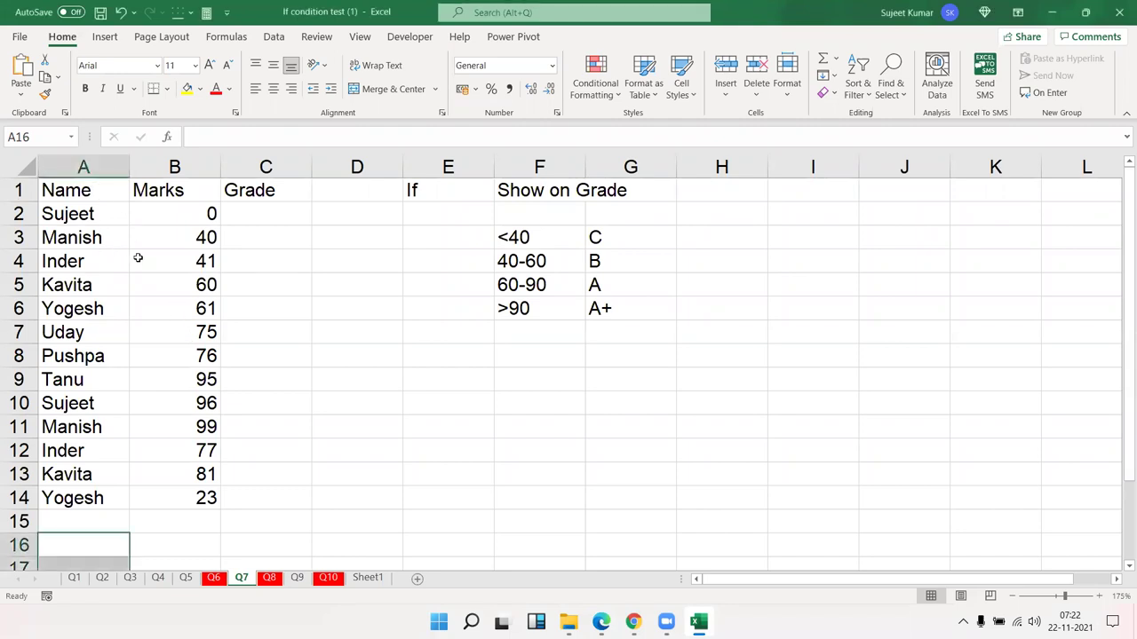
click(201, 499)
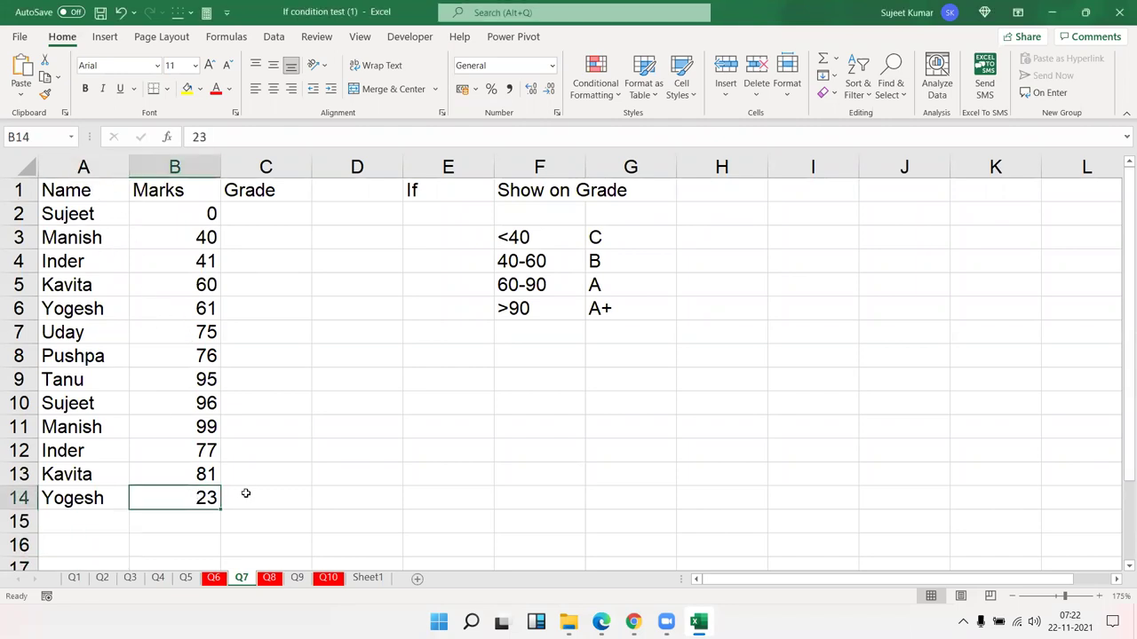
drag(246, 497, 242, 214)
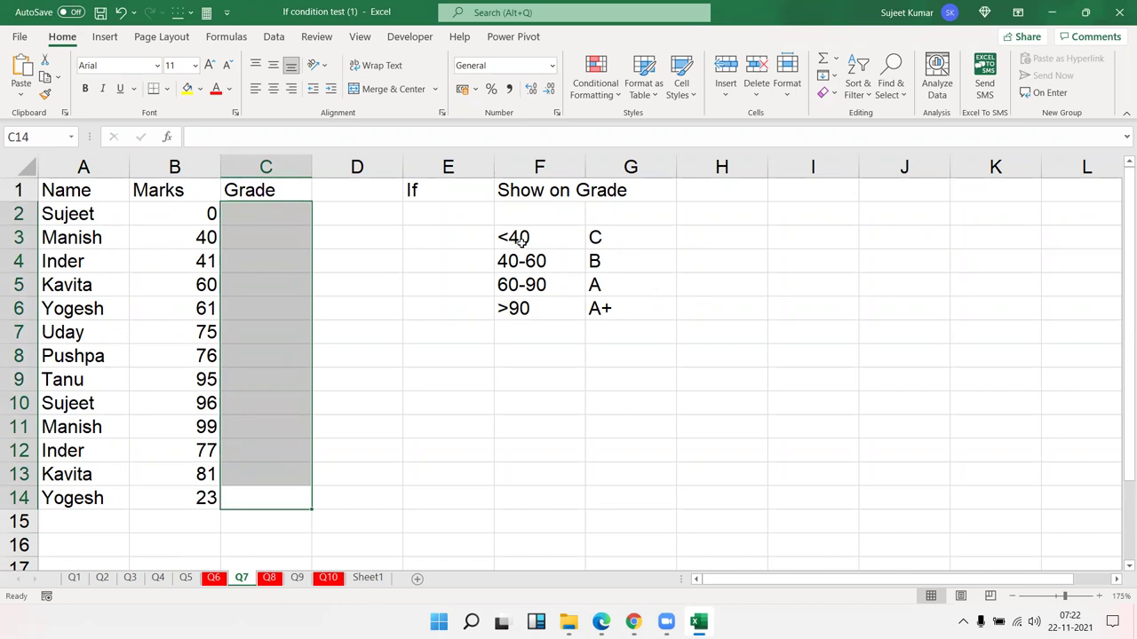
drag(519, 240, 591, 239)
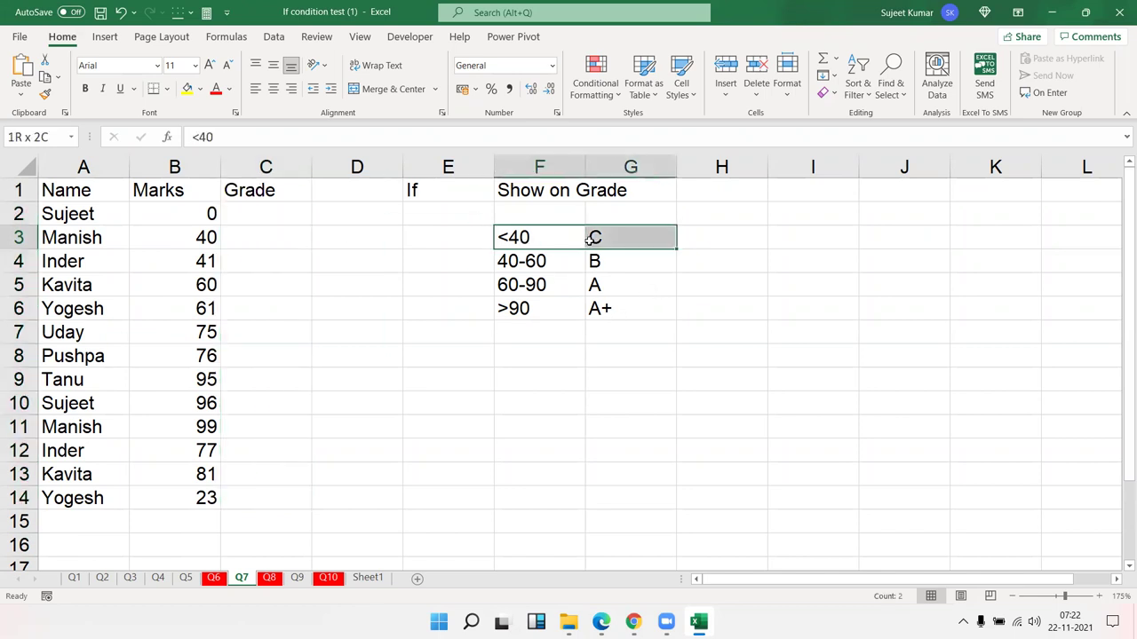
click(544, 262)
drag(543, 261, 595, 264)
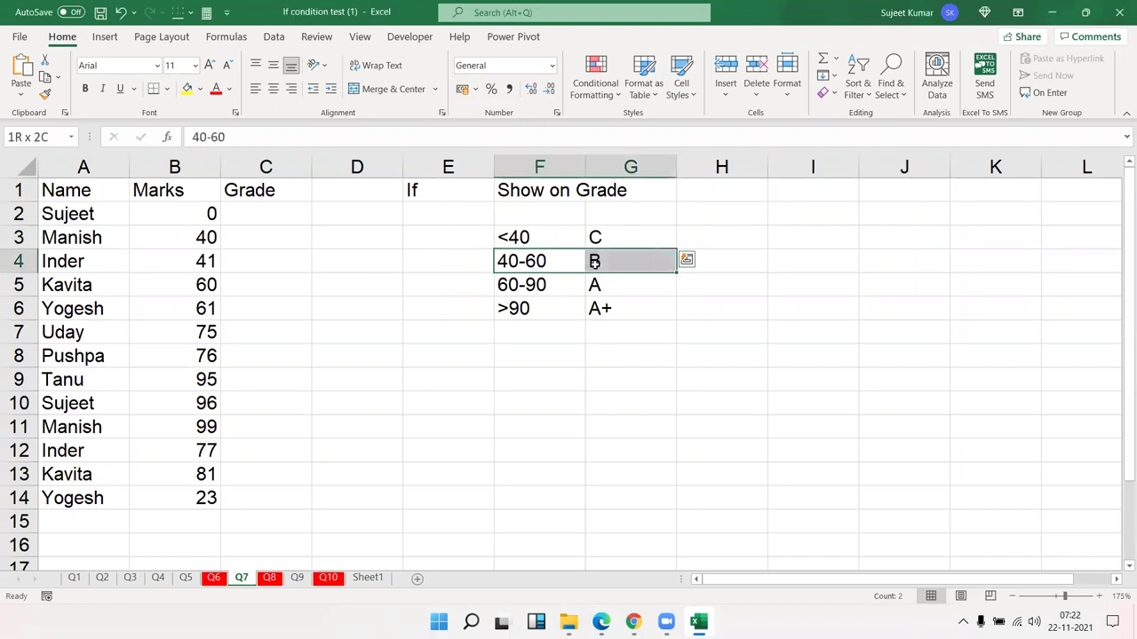
drag(509, 294, 595, 289)
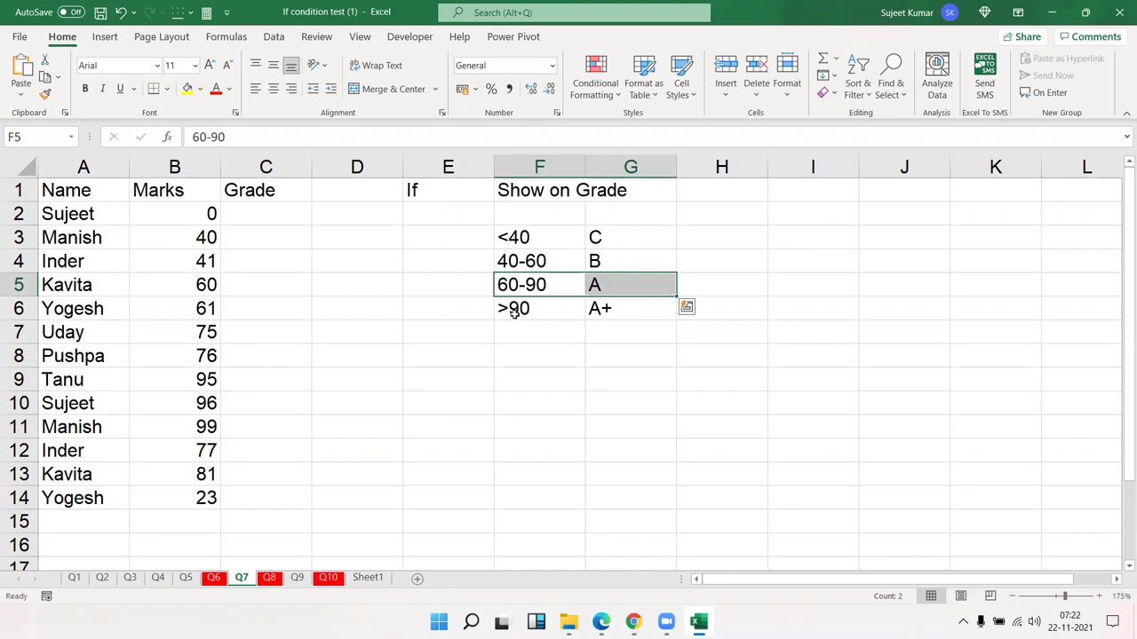
drag(515, 311, 598, 311)
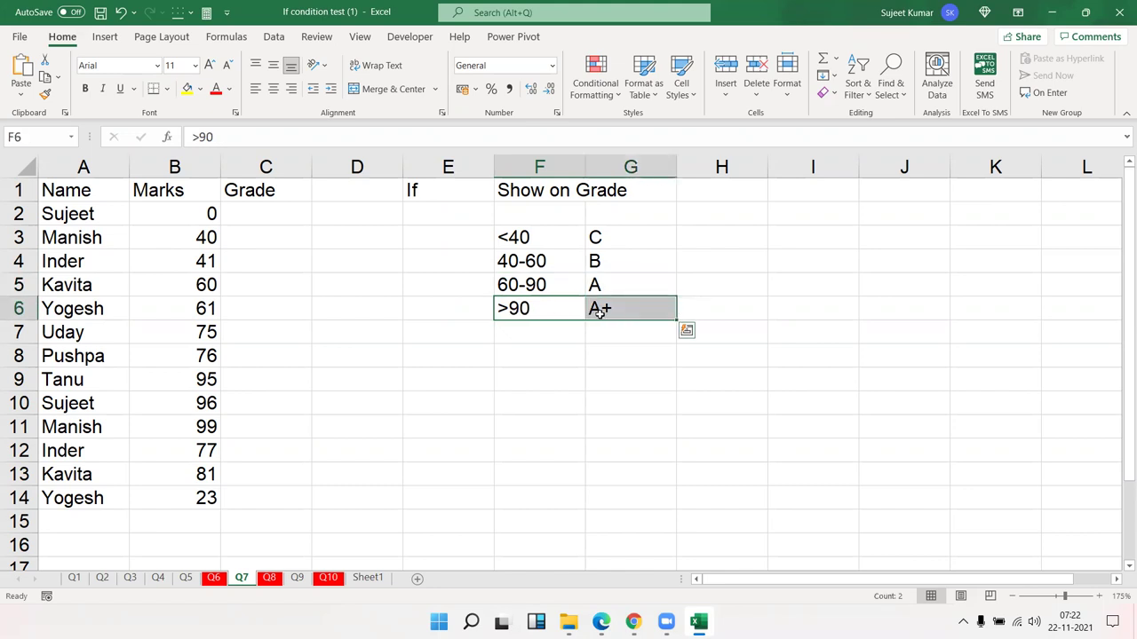
click(552, 350)
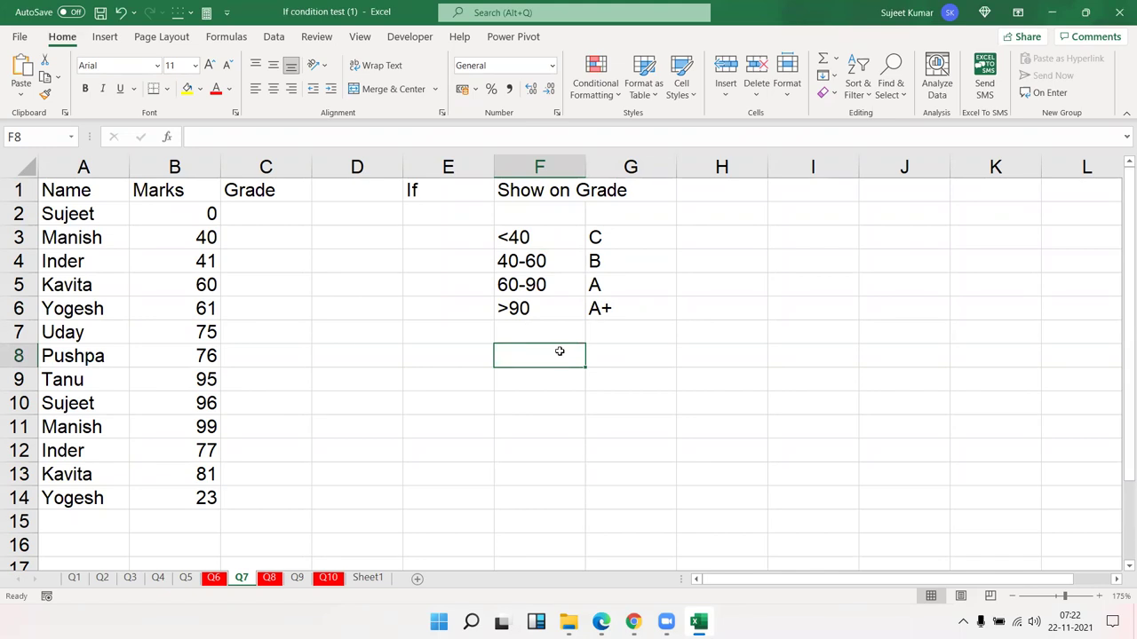
click(508, 258)
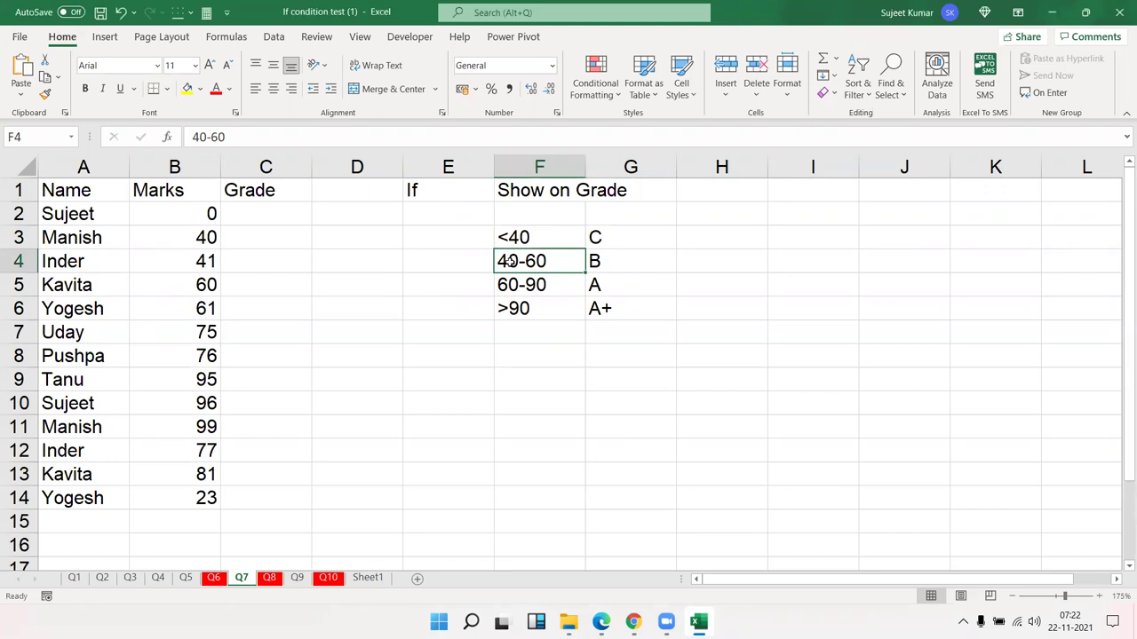
mouse_move(517, 306)
mouse_down()
mouse_move(515, 251)
mouse_move(598, 248)
mouse_up()
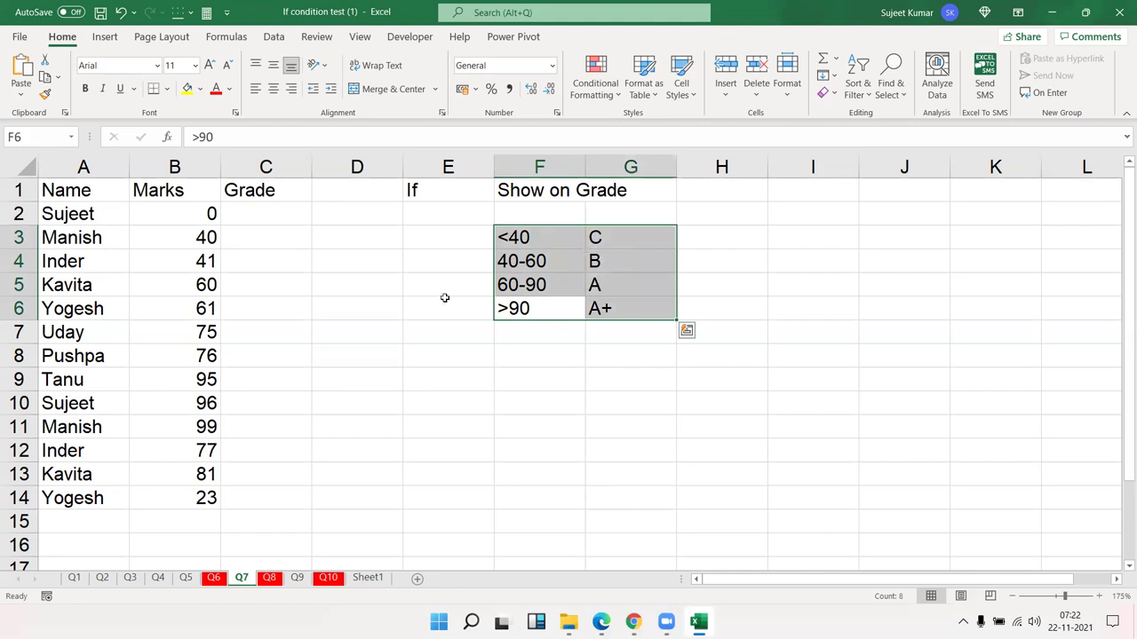
Enter a sample mark of 15 in E9, compare it with the bands, then delete it
click(492, 379)
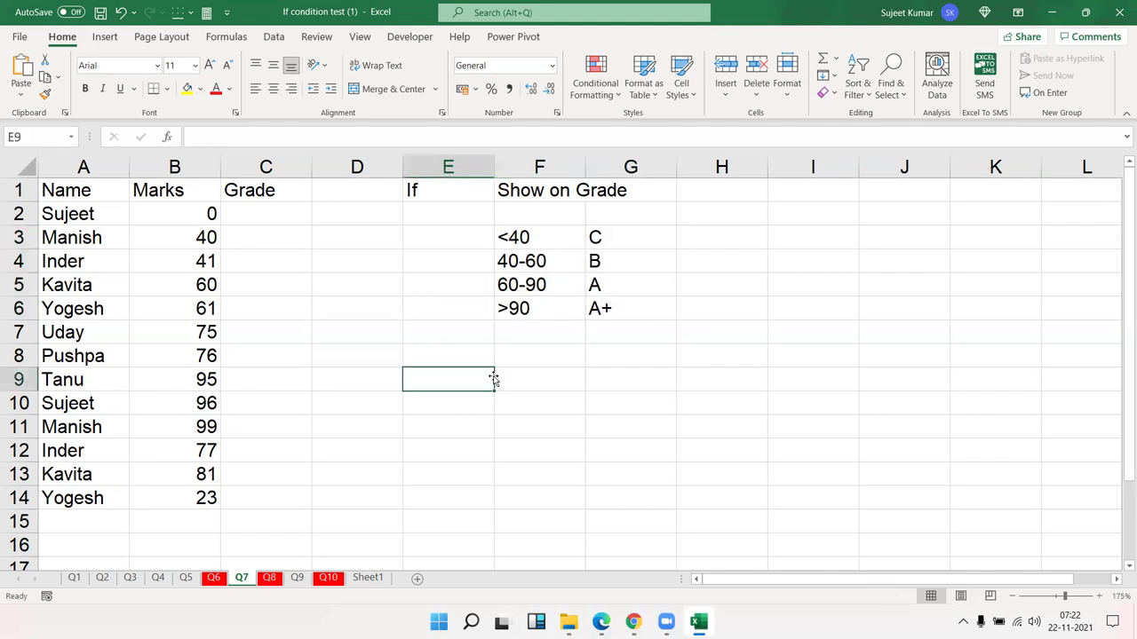
text(15)
key(Return)
click(492, 379)
drag(519, 309, 515, 237)
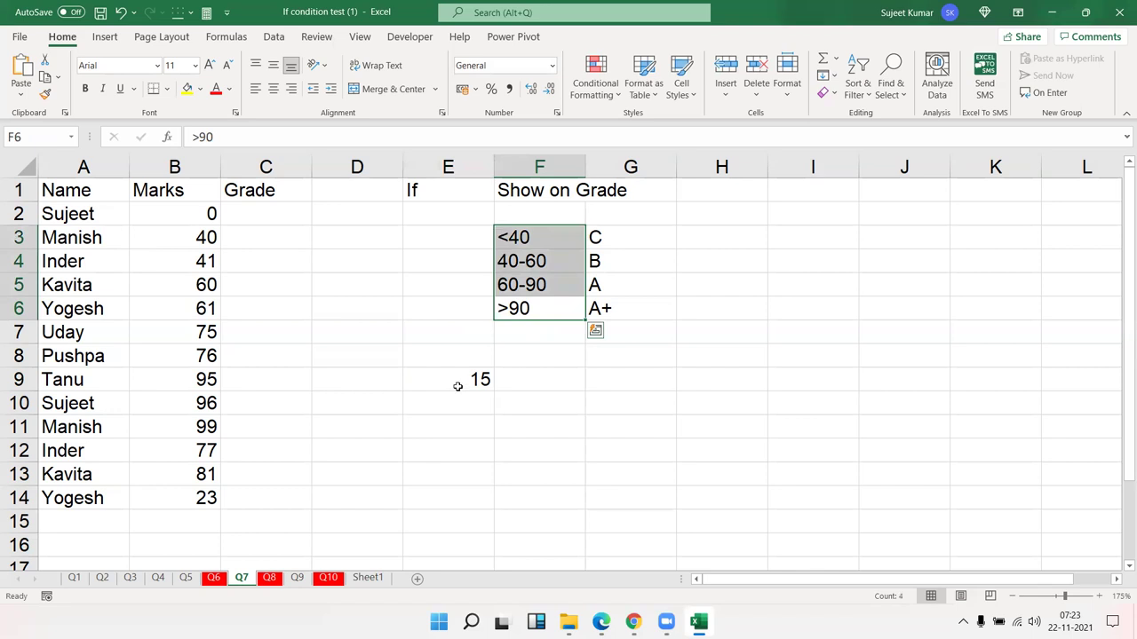
click(457, 386)
key(Delete)
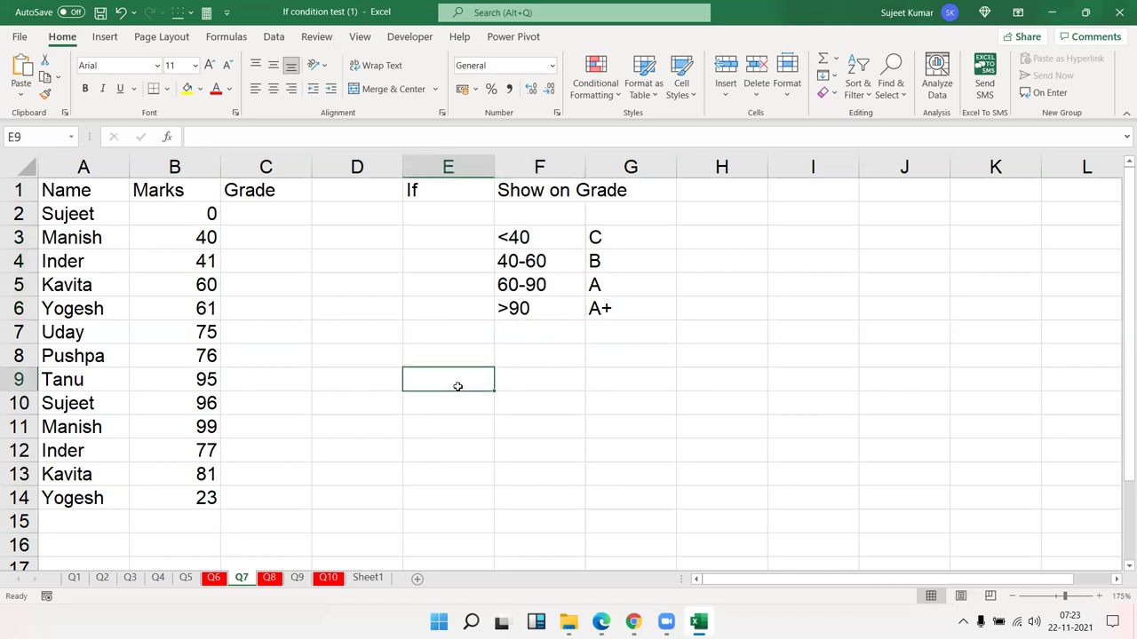
In C2, start the formula =IF(B2<40,"C",IF(B2<=60,"B"
click(276, 218)
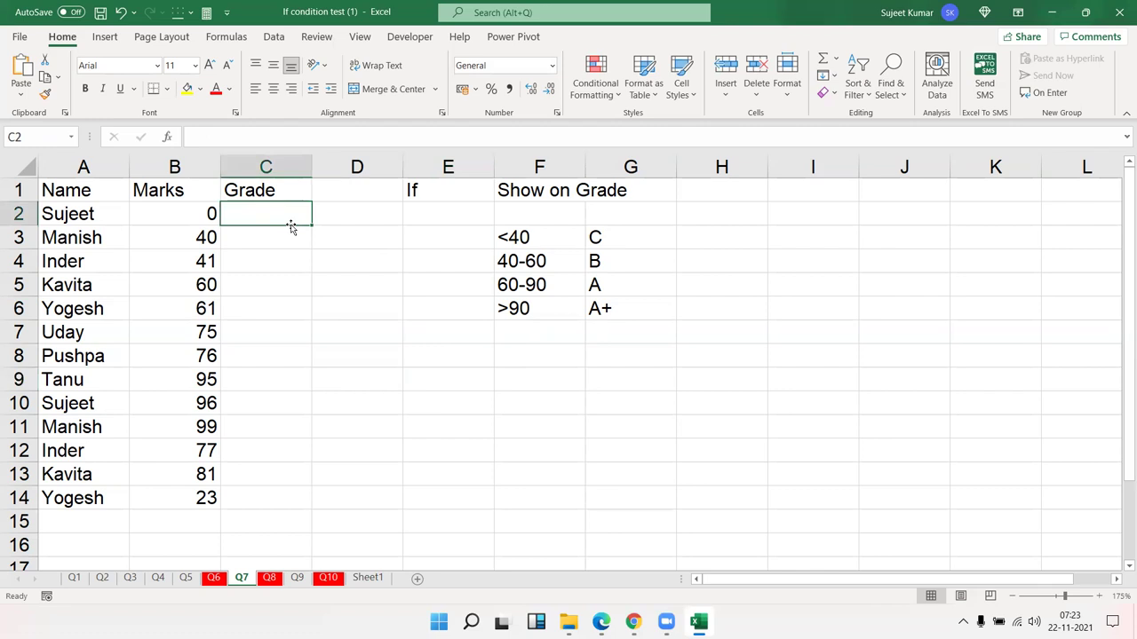
text(=if)
key(Tab)
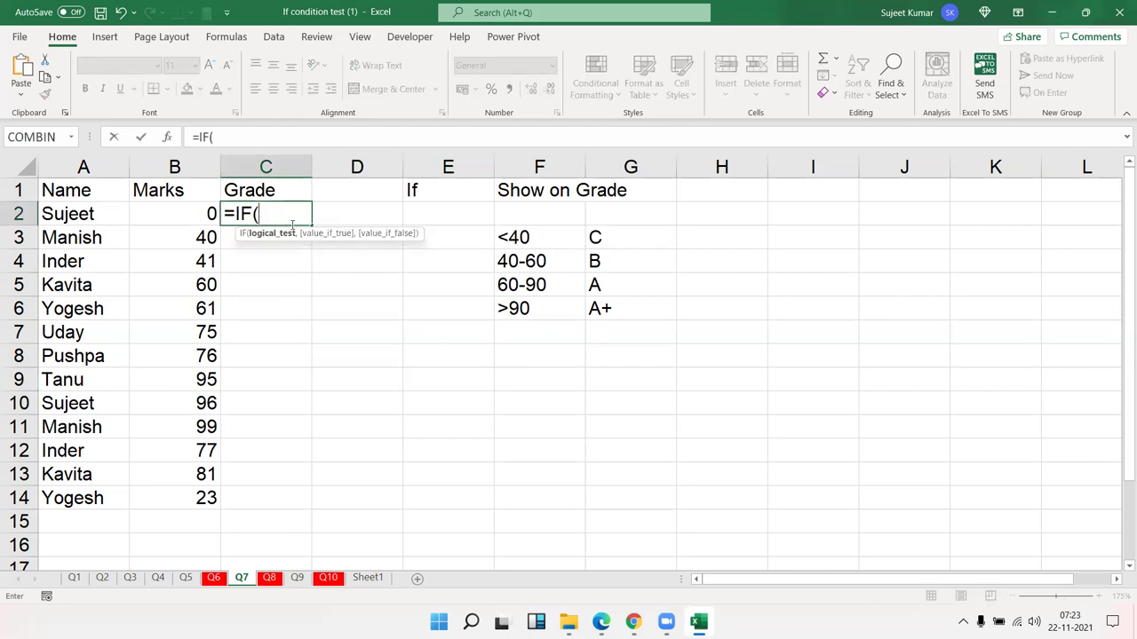
key(Left)
text(<)
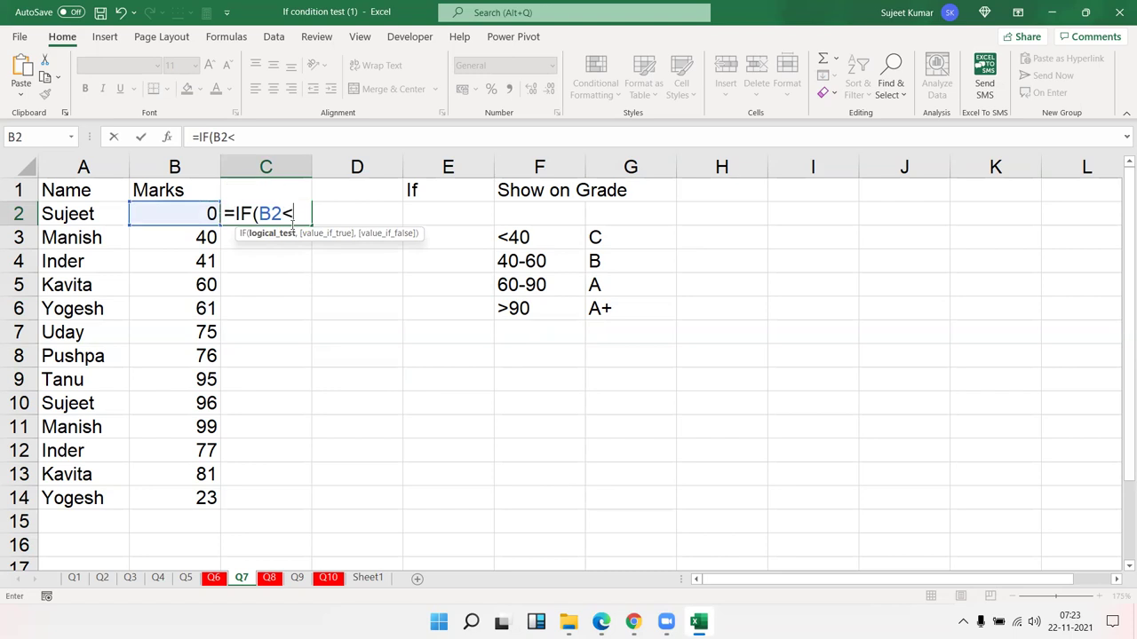
text(40)
text(,)
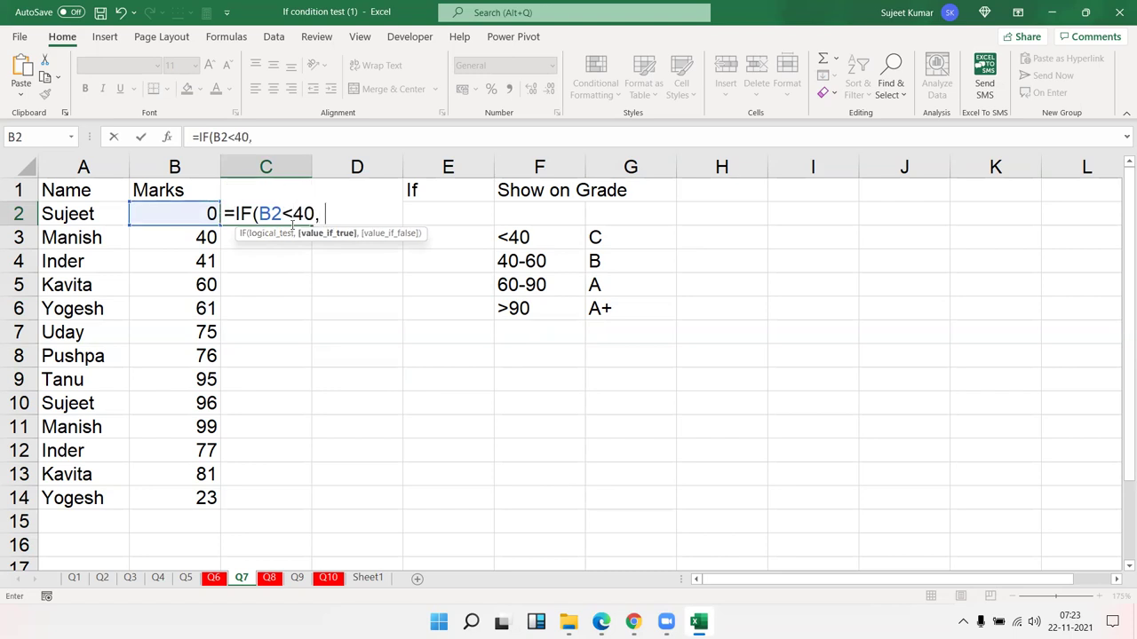
text( "C)
key(BackSpace)
key(BackSpace)
key(BackSpace)
text("C")
text(,)
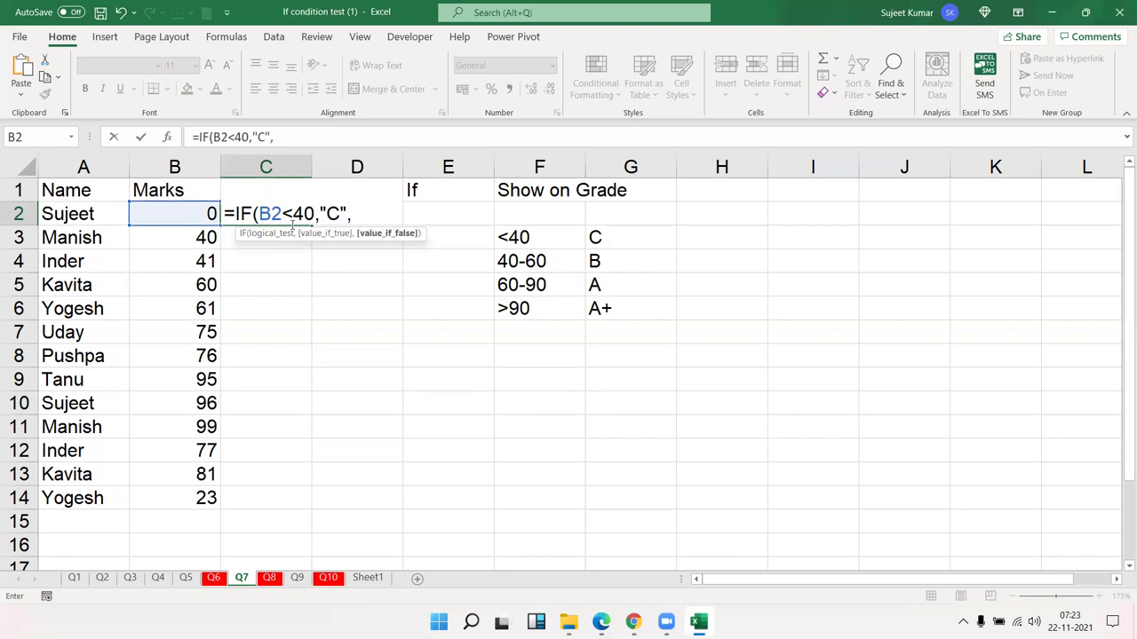
text(if)
key(Tab)
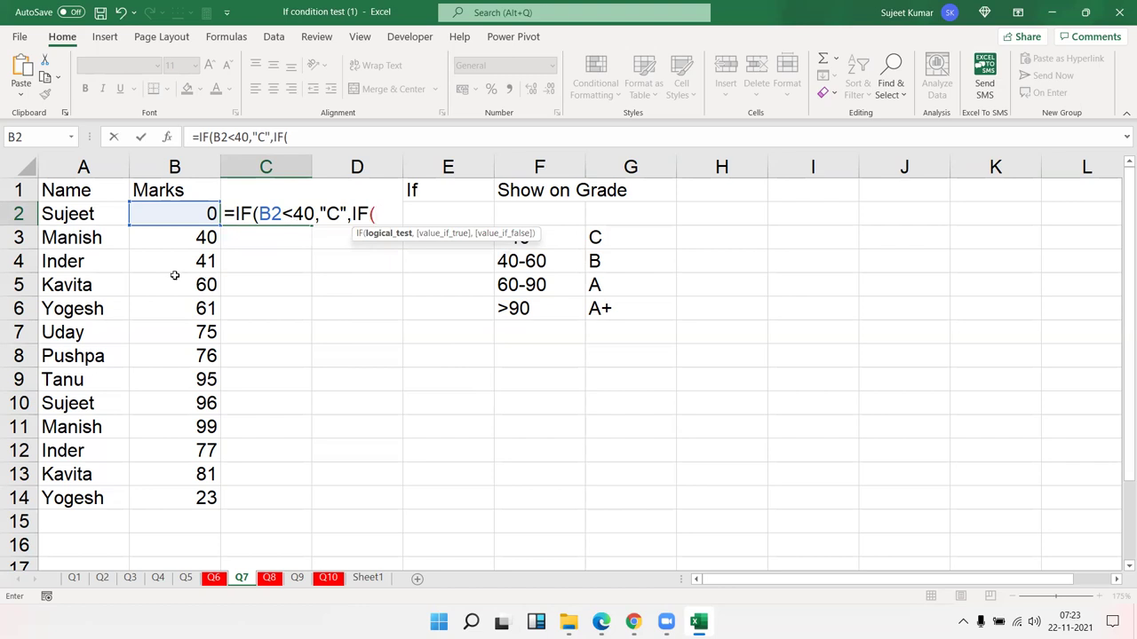
click(173, 211)
text(<=6)
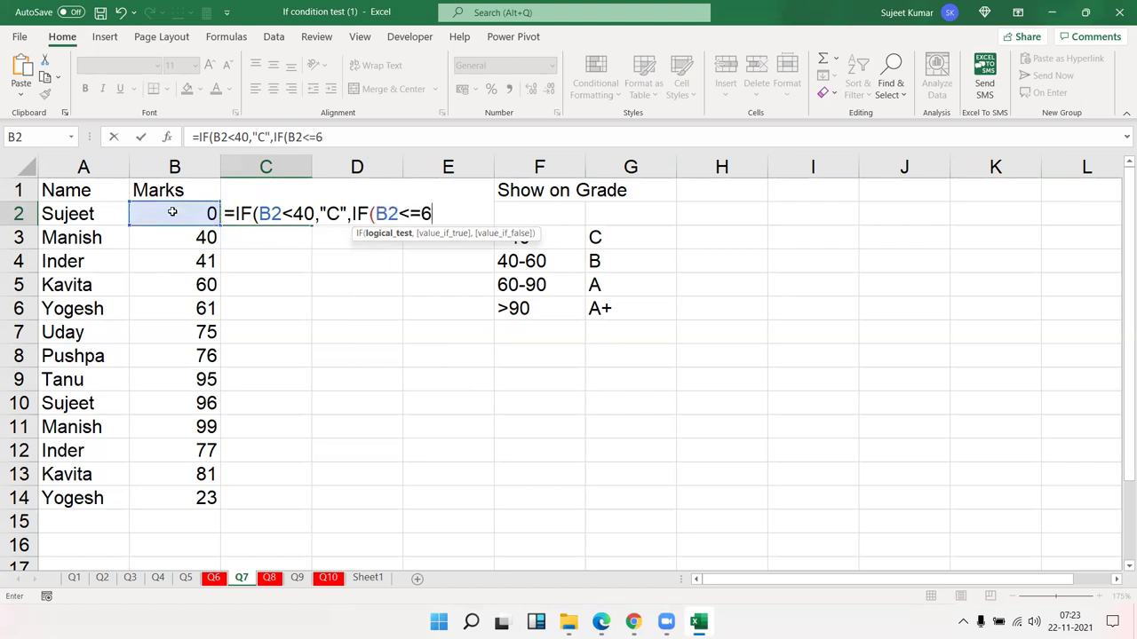
text(0,"B")
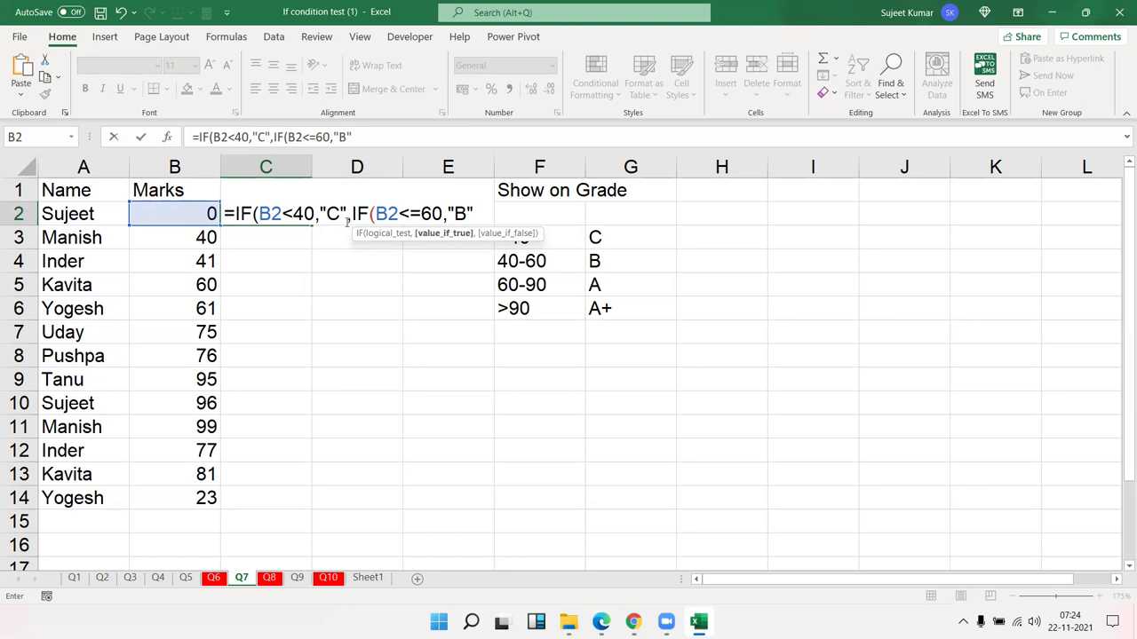
Review the formula's parts: the B2<40 condition, the nested IF, and its "B" result
double_click(277, 214)
drag(271, 214, 304, 214)
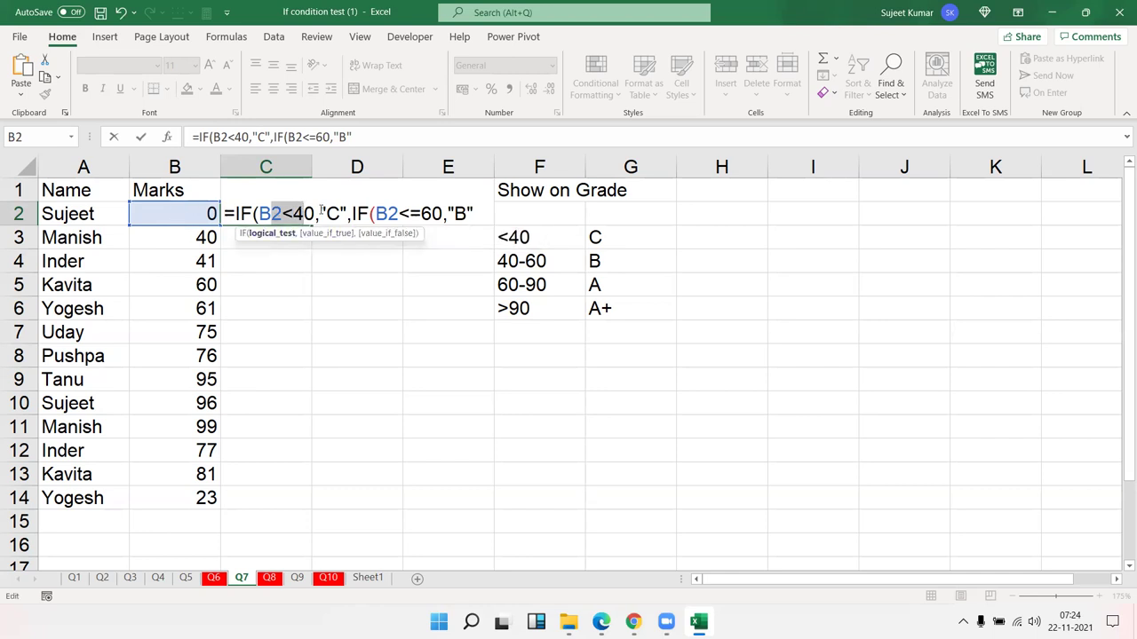
click(322, 215)
drag(353, 214, 473, 214)
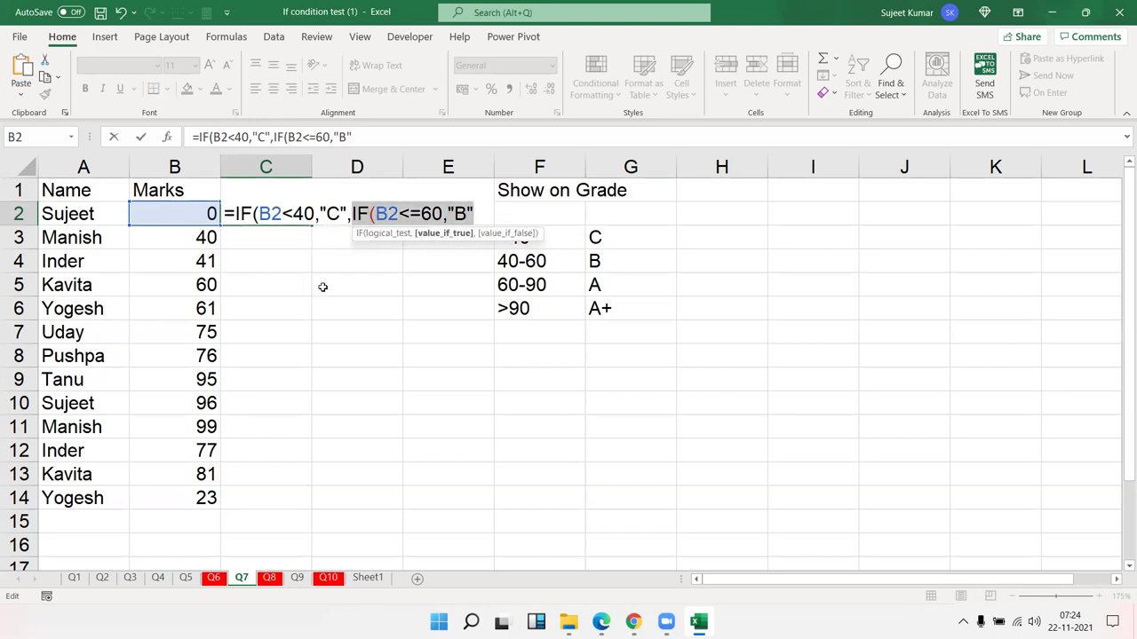
click(403, 222)
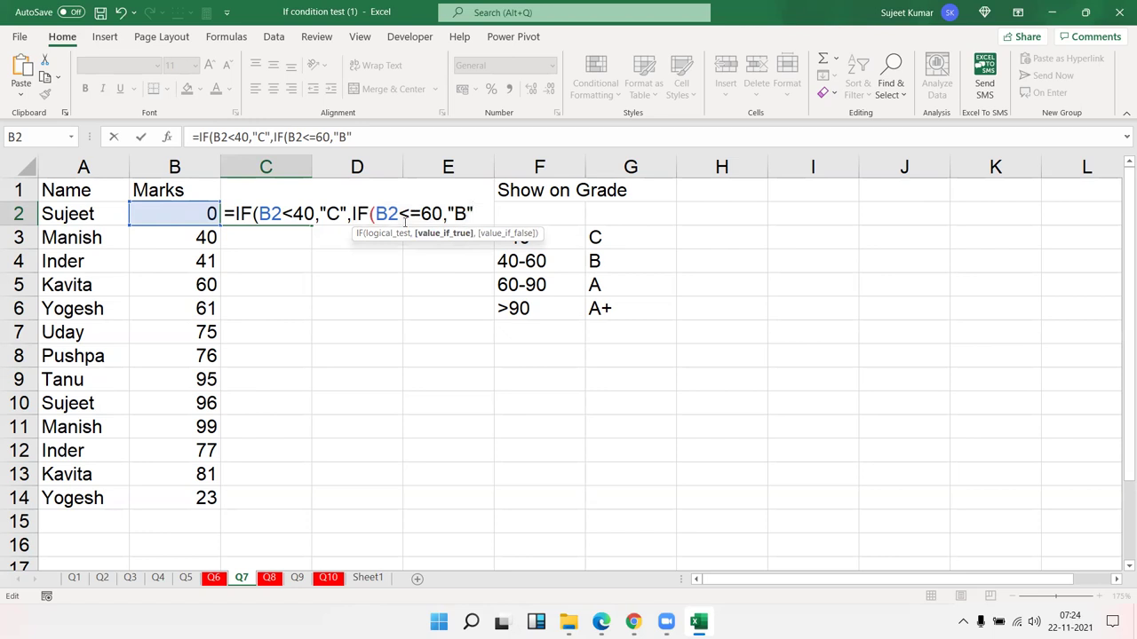
drag(468, 214, 451, 215)
click(475, 215)
Append ,IF(B2<=90,"A",IF(B2>90,"A+") to the C2 formula and submit it
text(,if)
key(Tab)
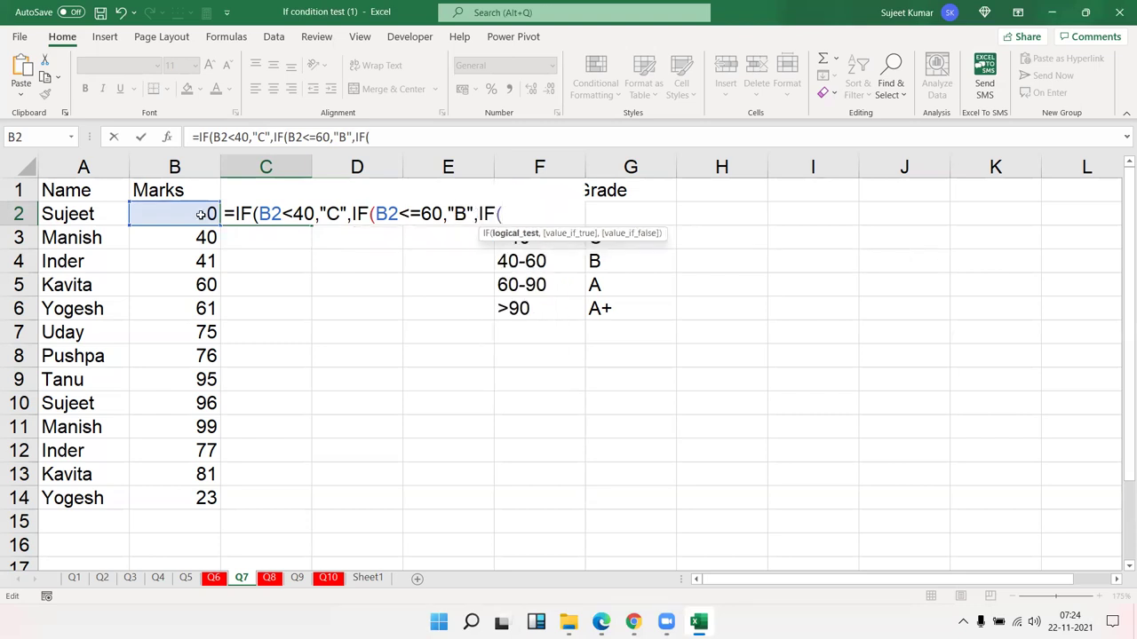
click(201, 214)
text(<=)
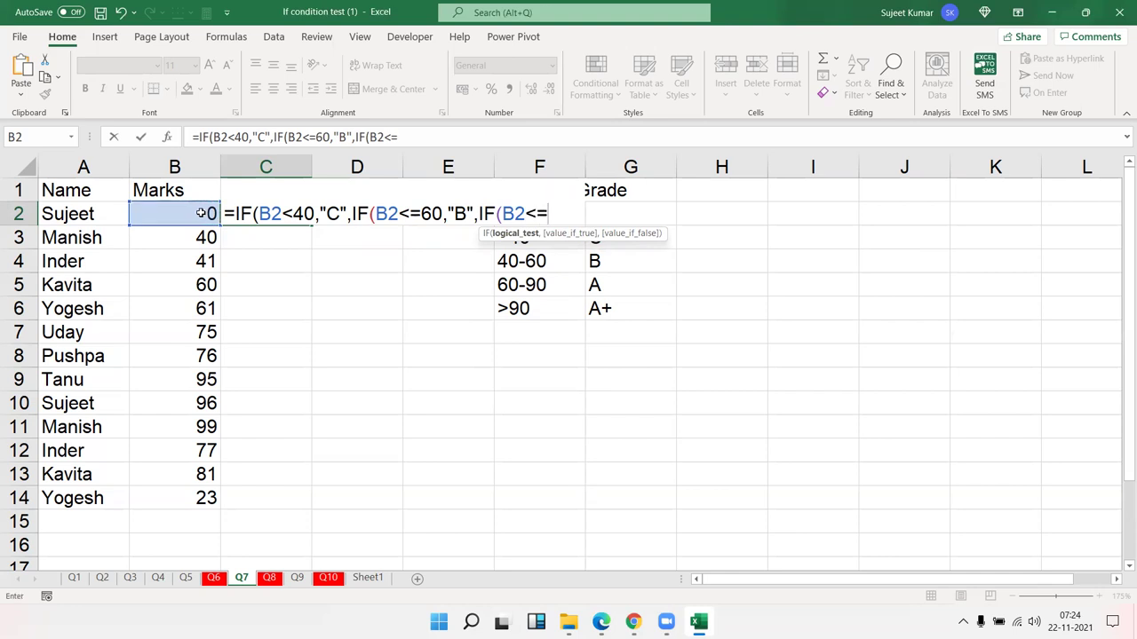
text(90)
text(,"A",)
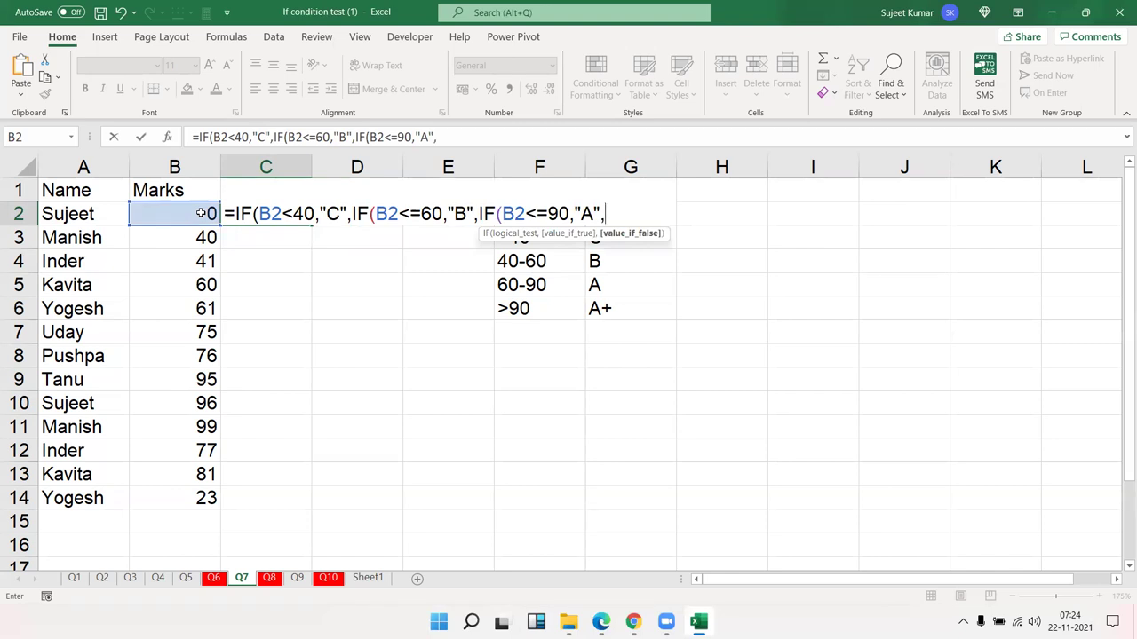
text(if)
key(Tab)
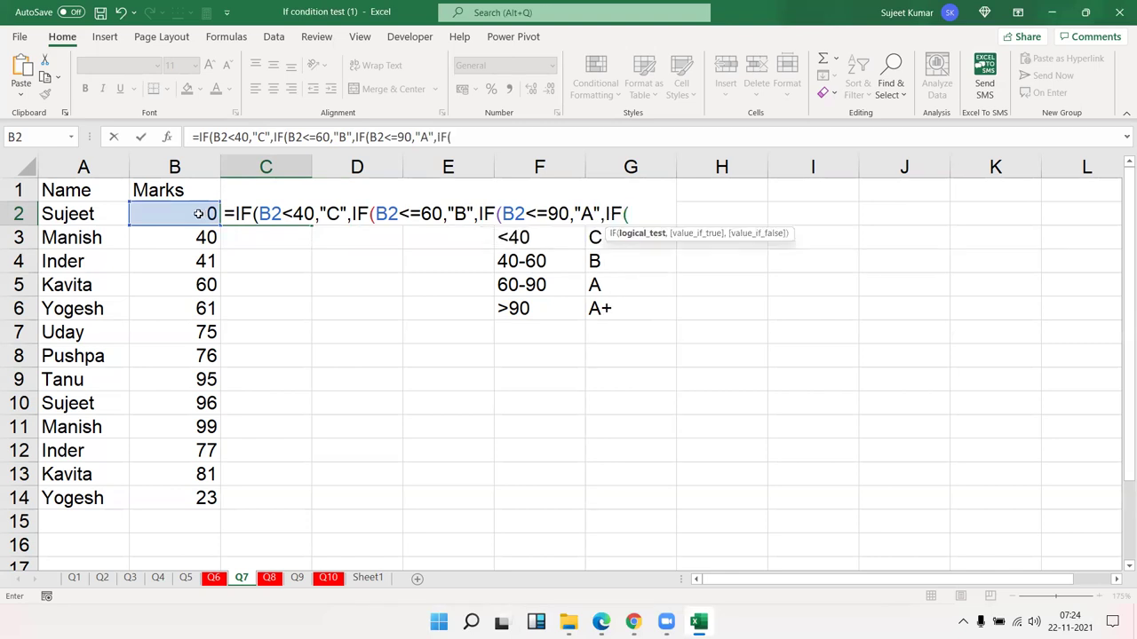
click(198, 213)
text(>90,"A+")
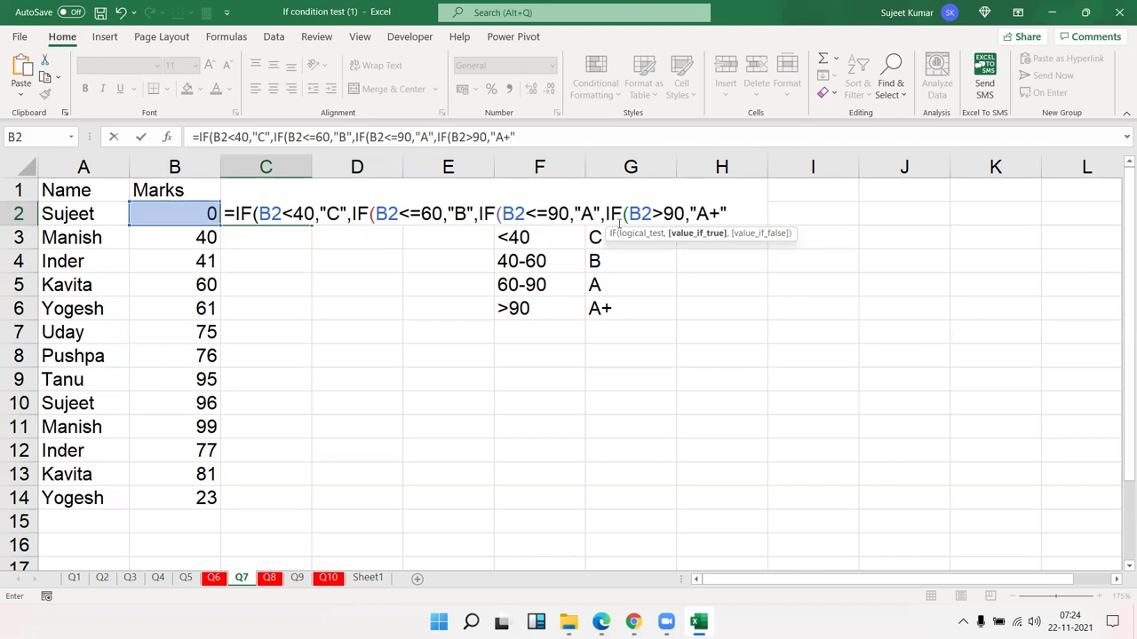
key(Return)
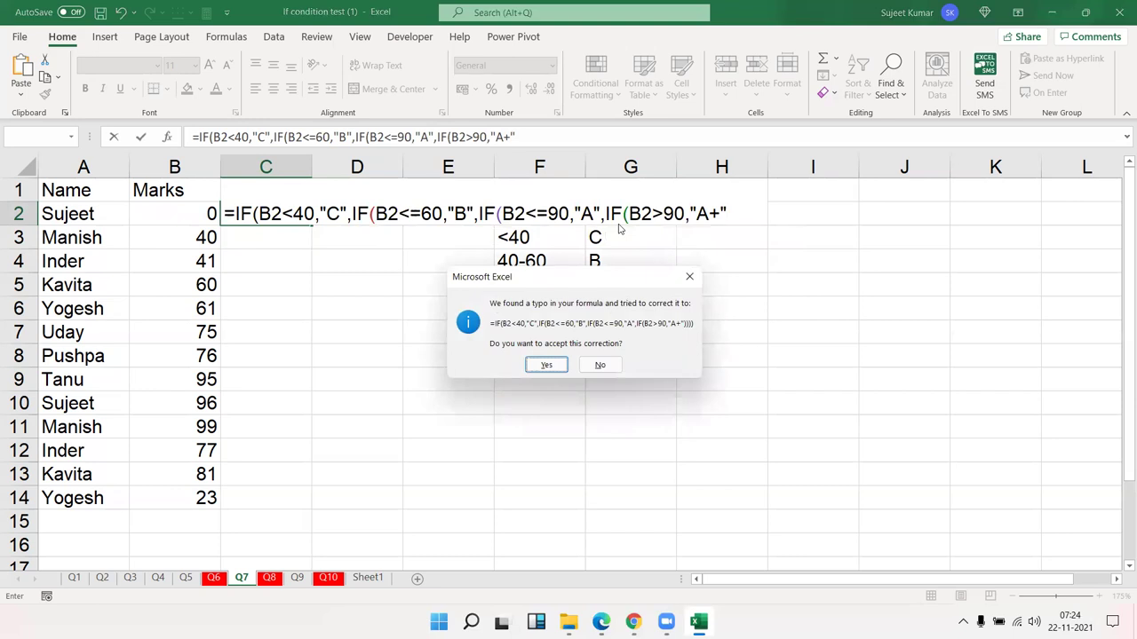
Accept the closing-bracket correction, then copy C2's grade formula down through C14
key(Return)
click(309, 215)
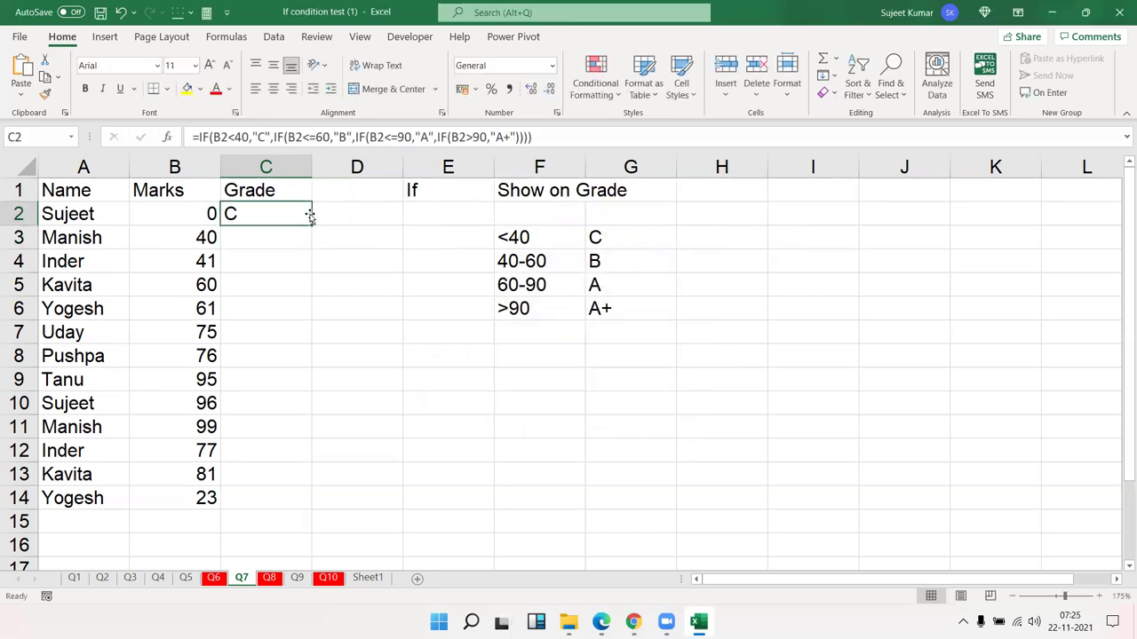
double_click(312, 228)
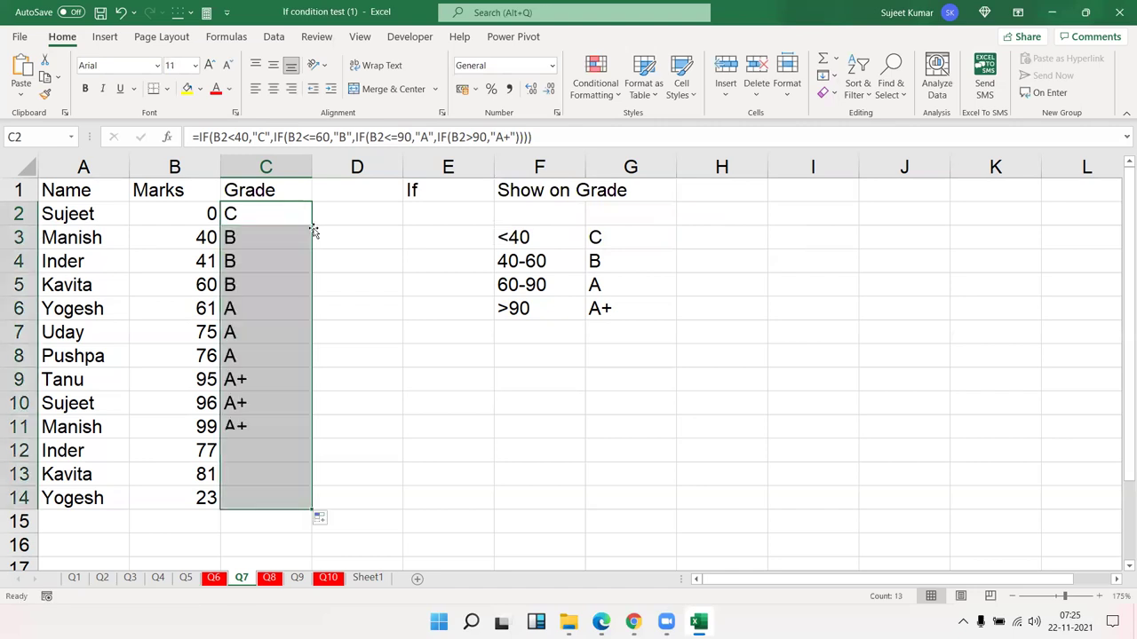
click(291, 216)
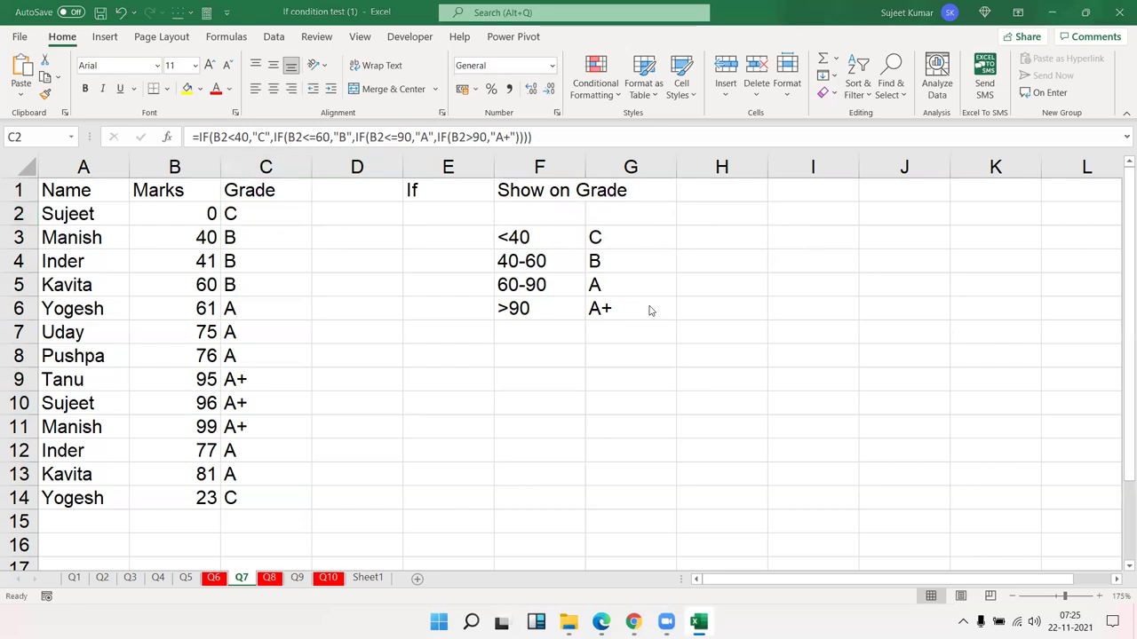
click(254, 214)
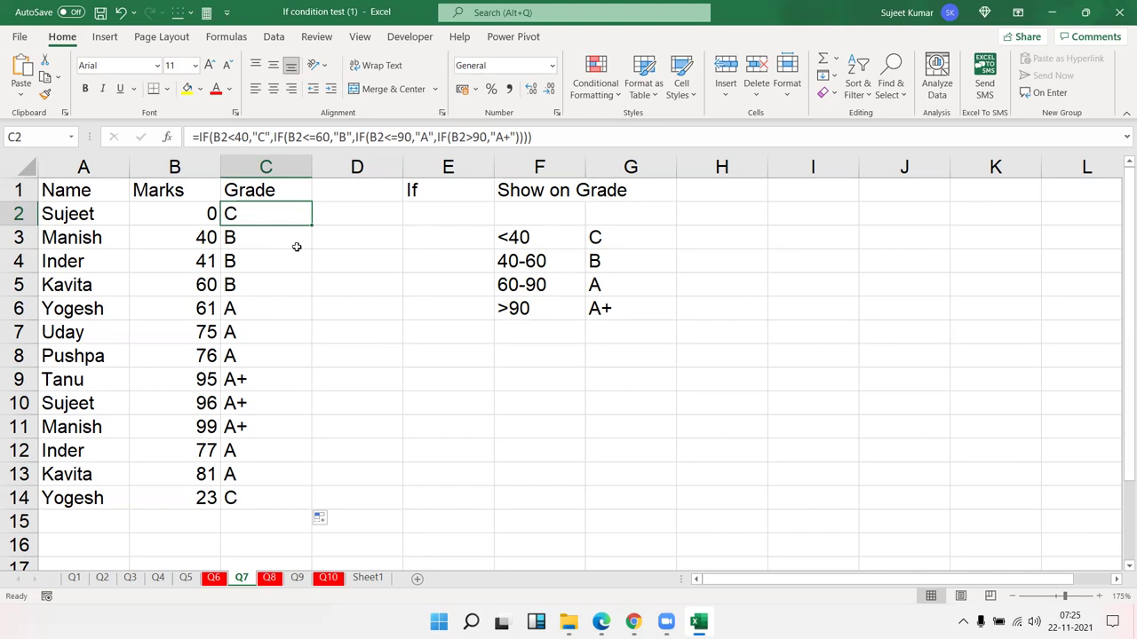
double_click(260, 214)
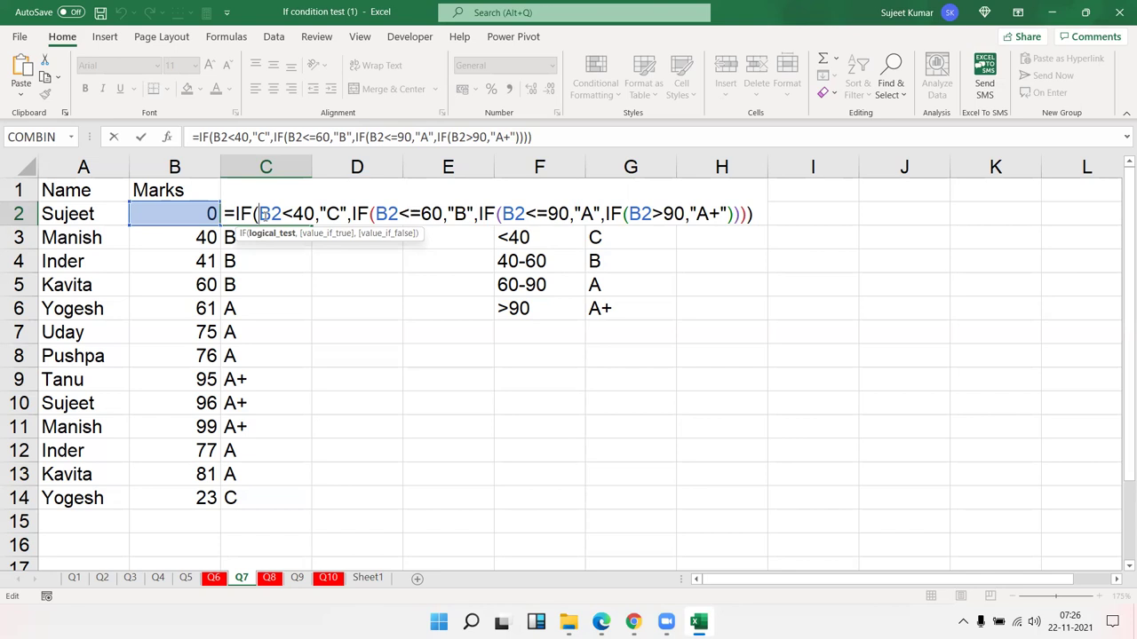
key(Return)
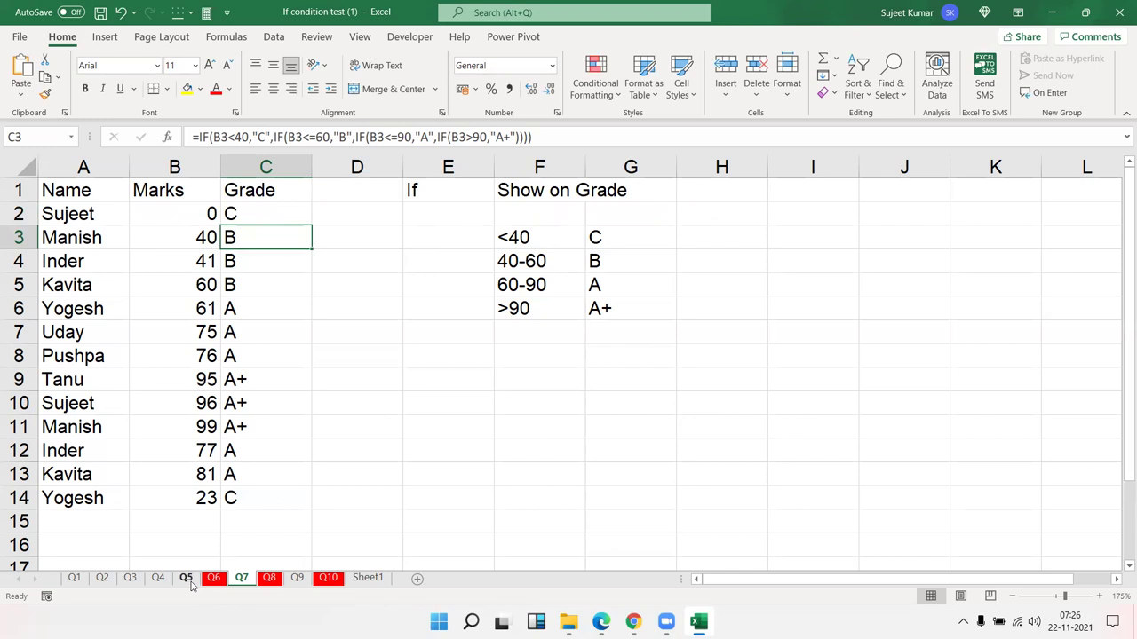
click(188, 579)
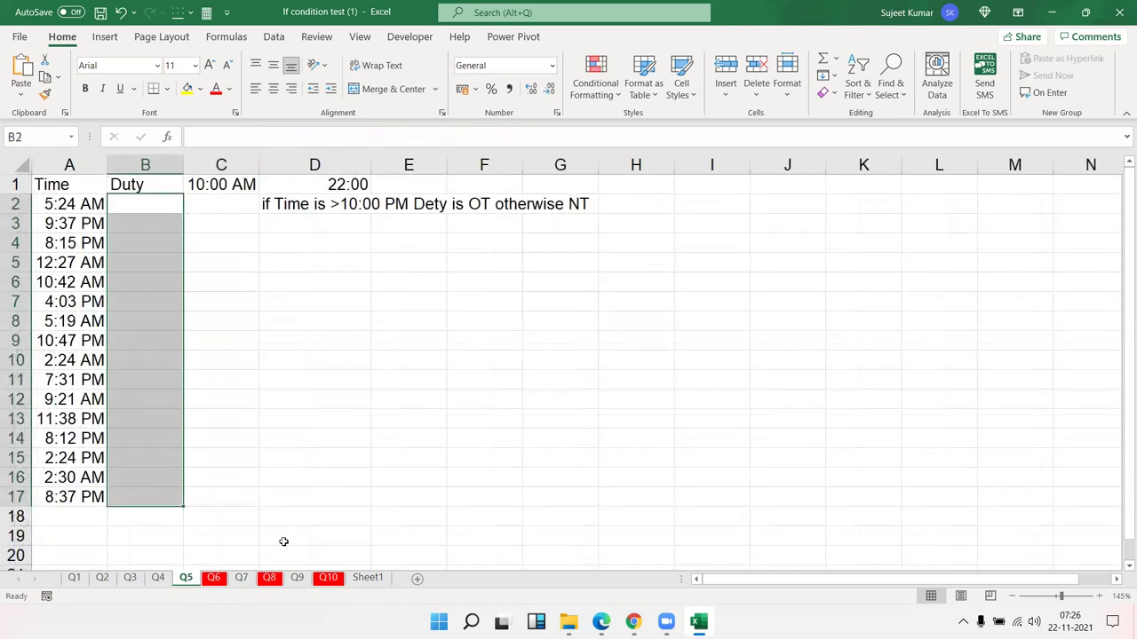
click(241, 579)
click(214, 579)
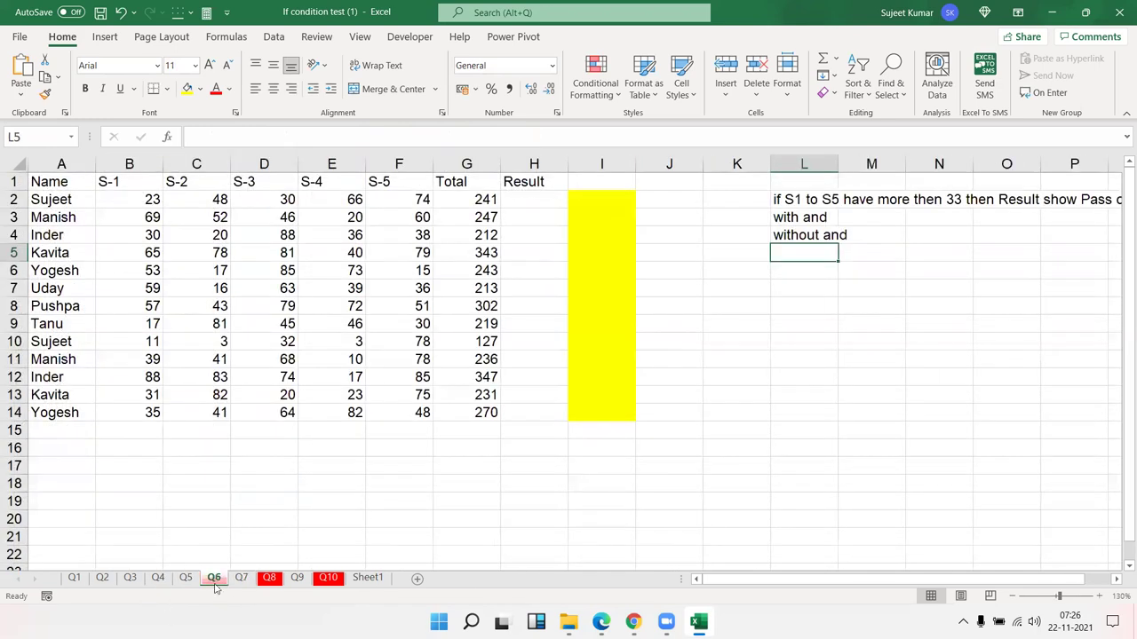
drag(412, 201, 112, 202)
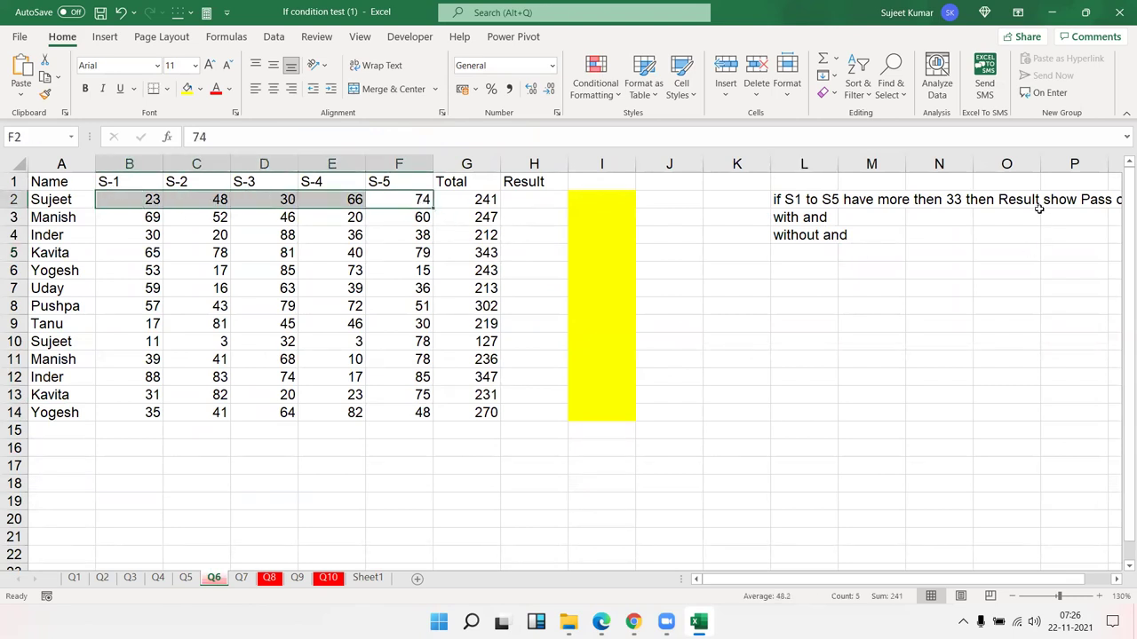
click(241, 578)
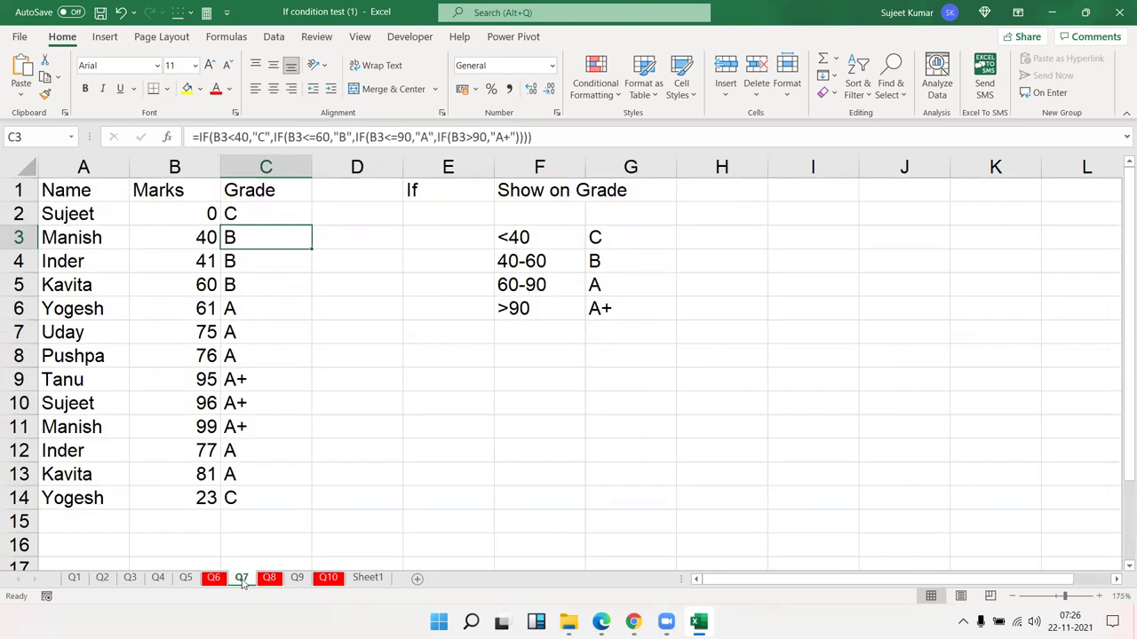